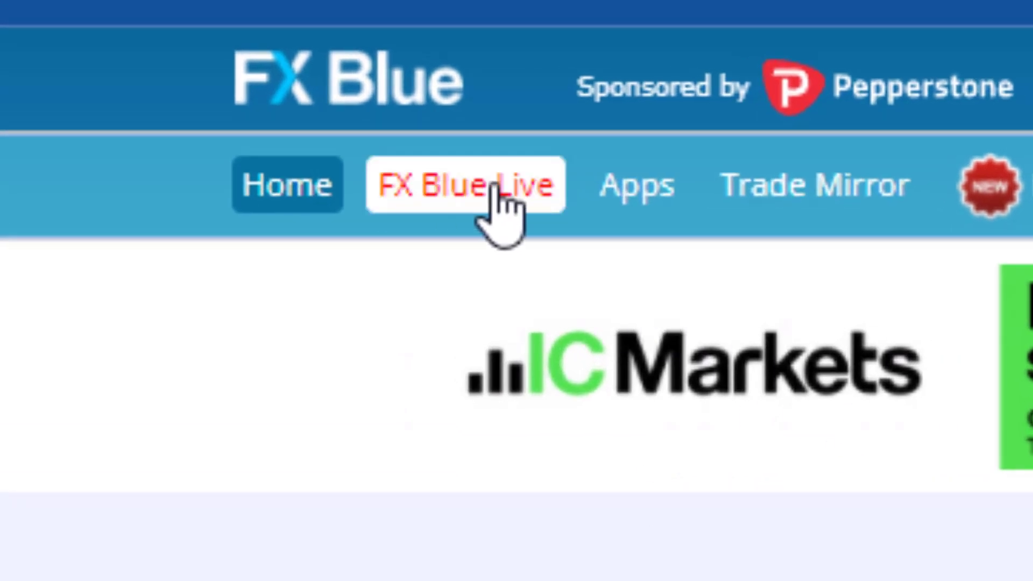
- Go to the FX Blue Live page showing its login and account registration table
left_click(443, 188)
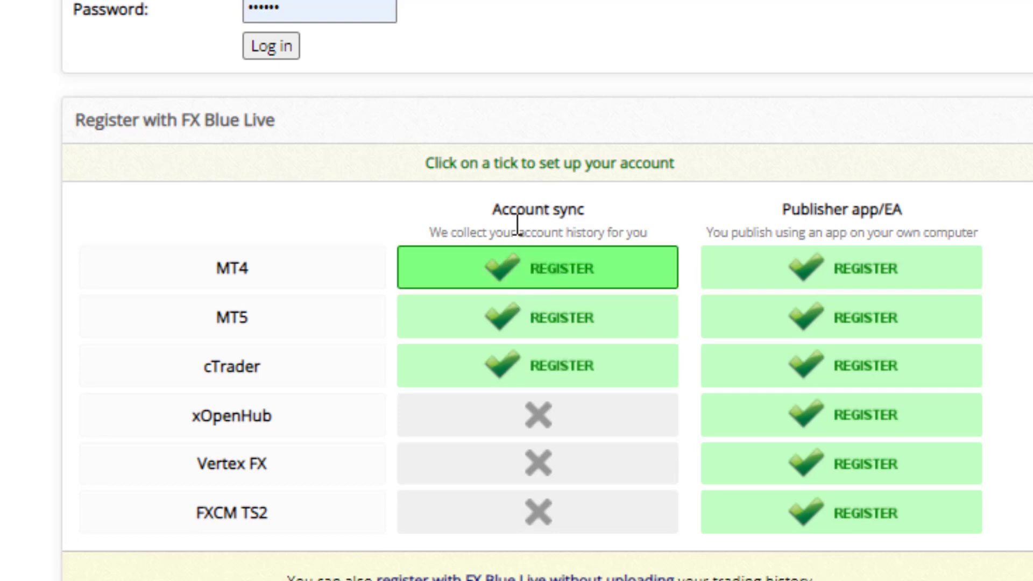
left_click(858, 279)
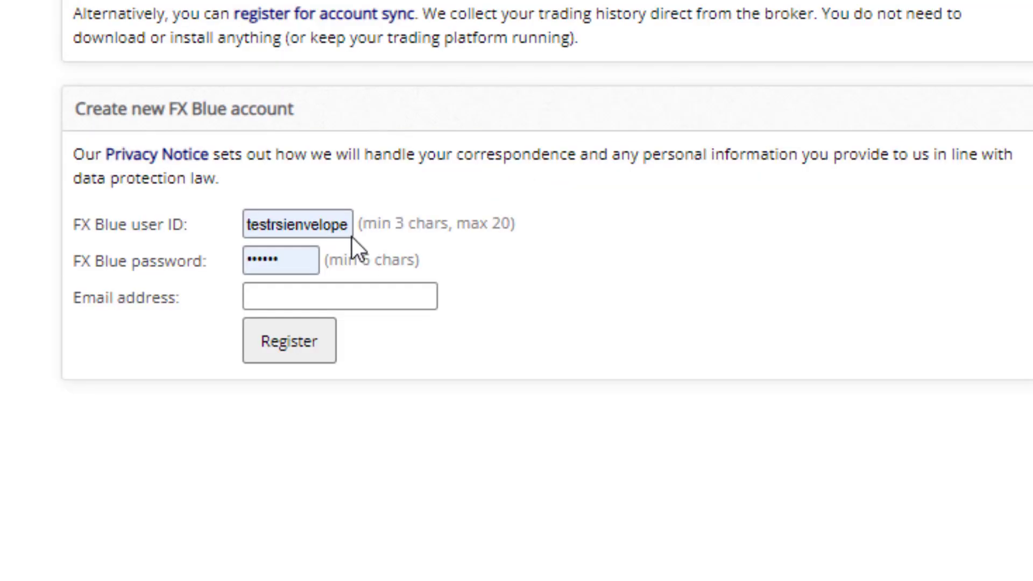
double_click(248, 222)
key("BackSpace")
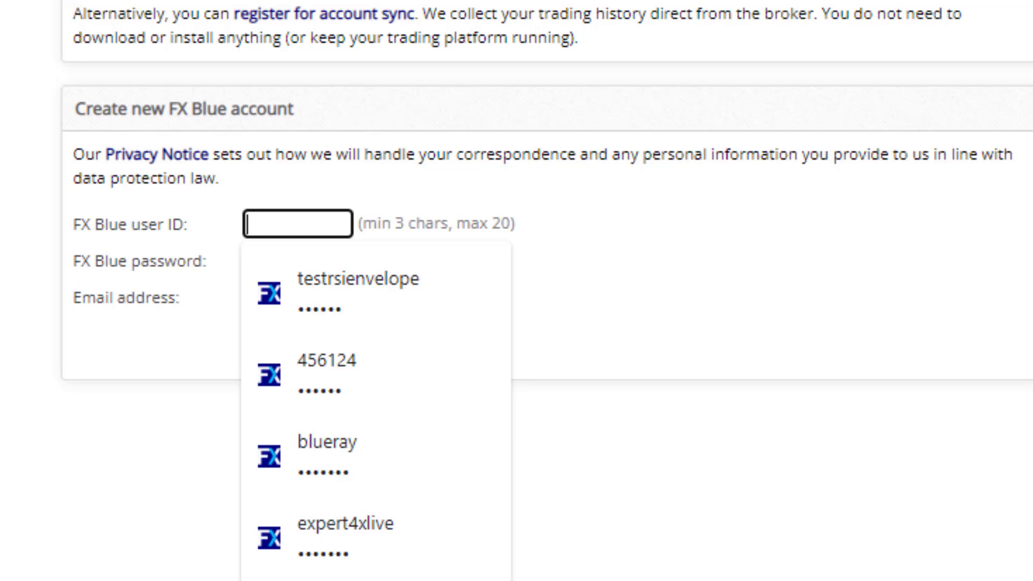
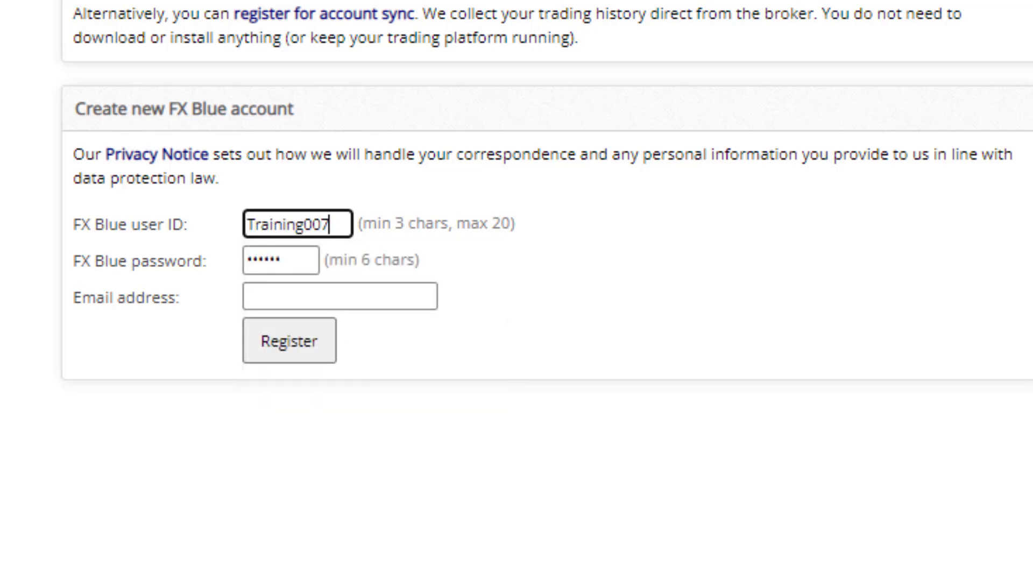
left_click(306, 257)
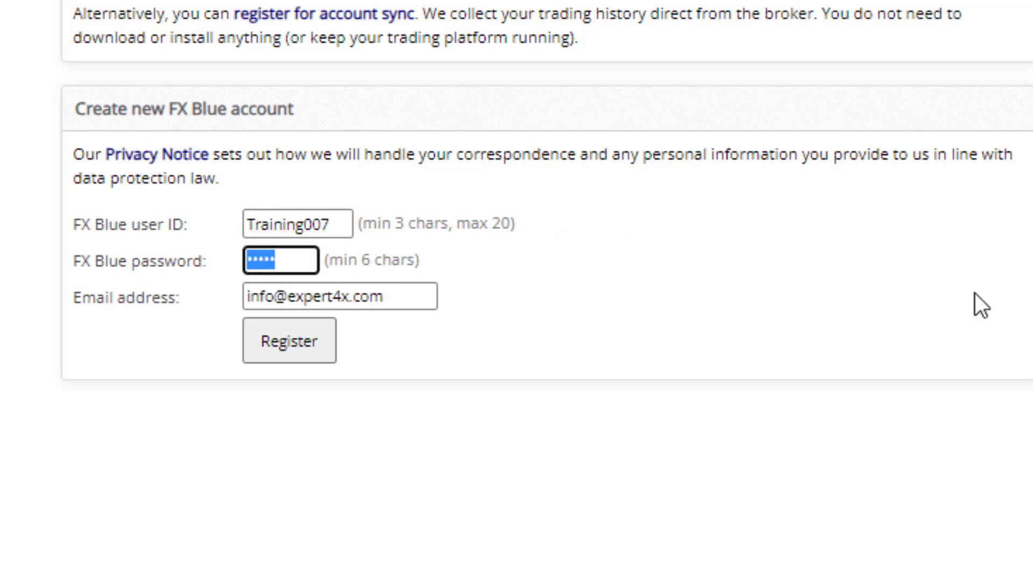
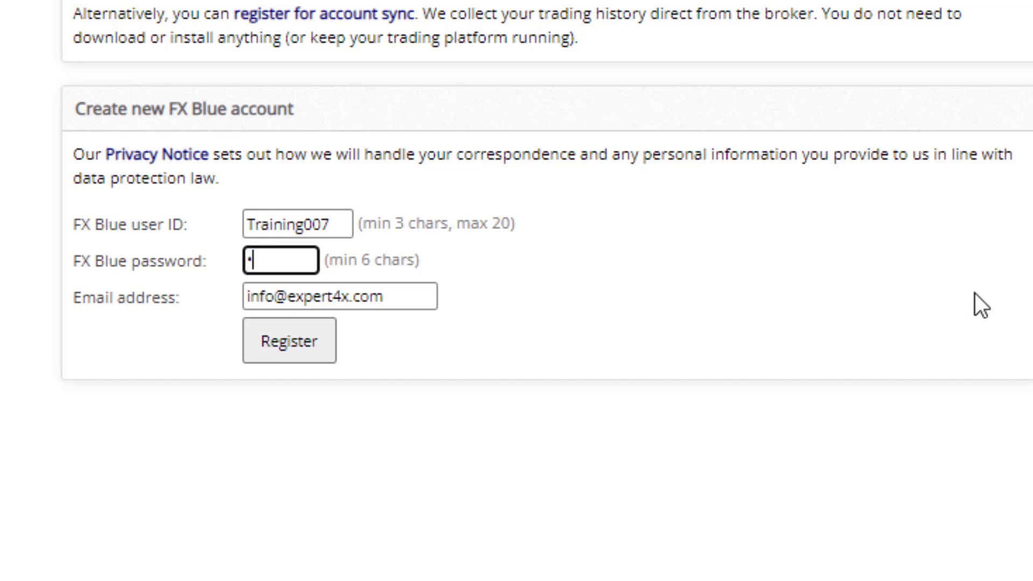
left_click(277, 336)
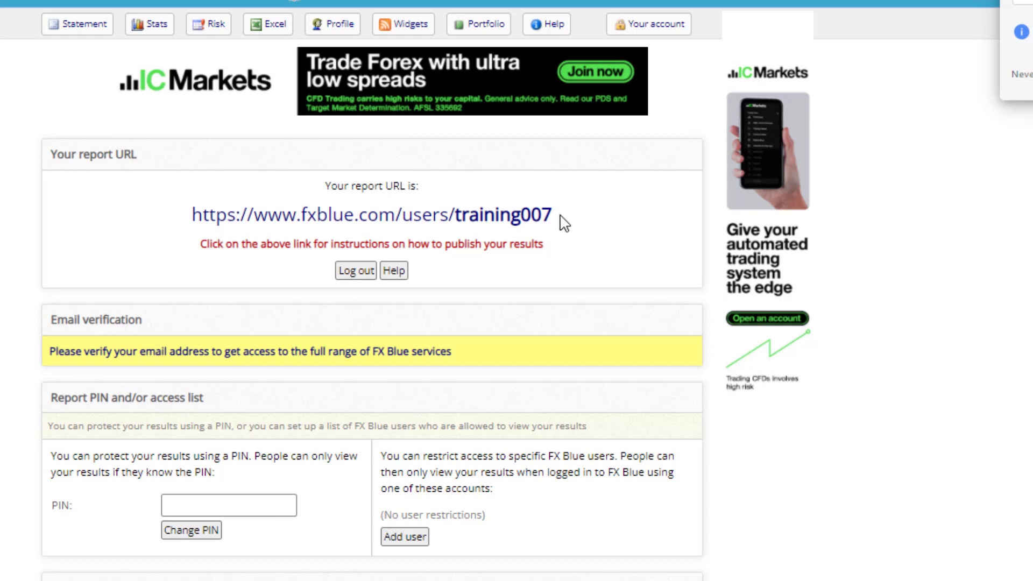
left_click_drag(556, 218, 192, 213)
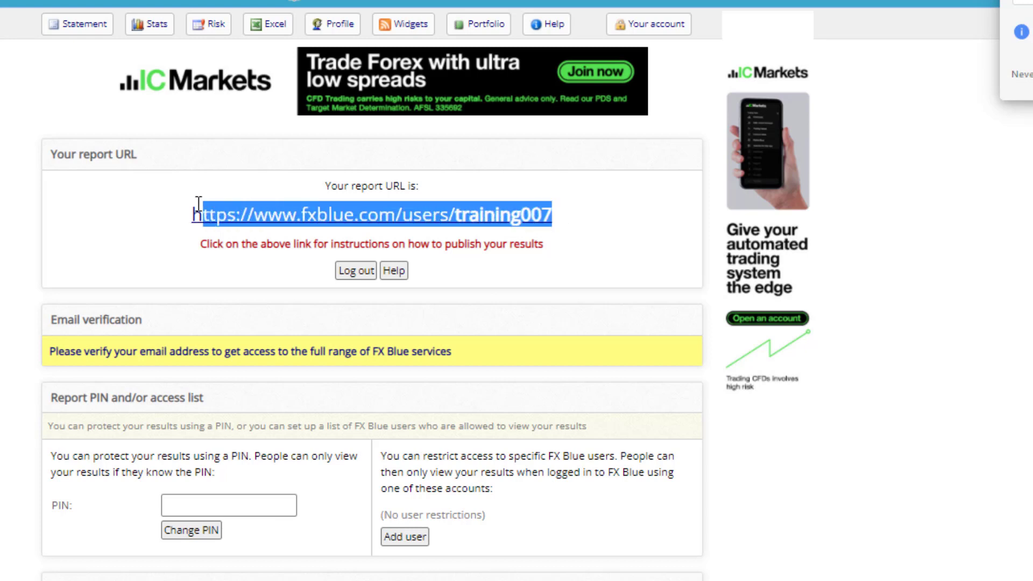
left_click(264, 487)
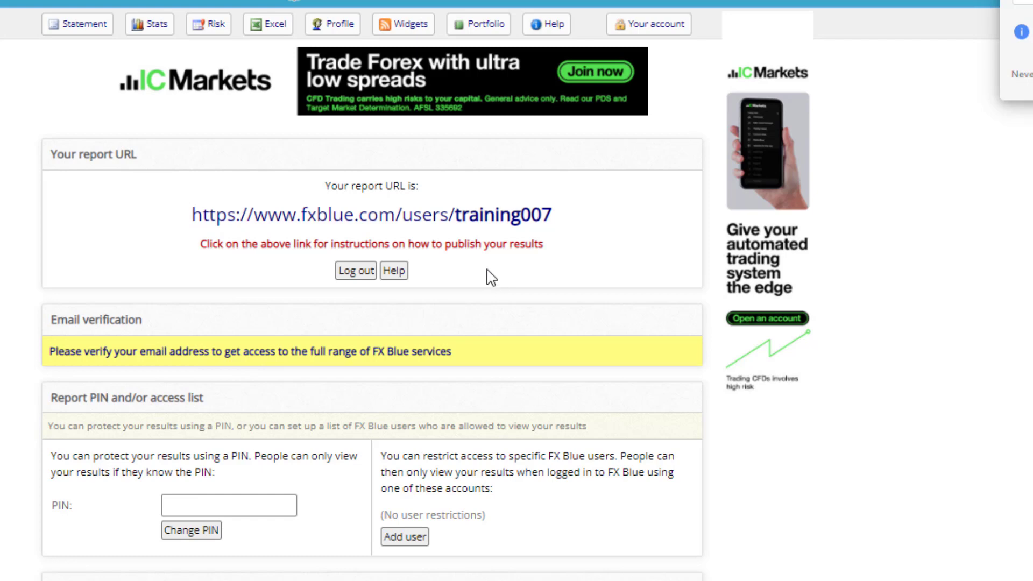
scroll(392, 150, "up", 1)
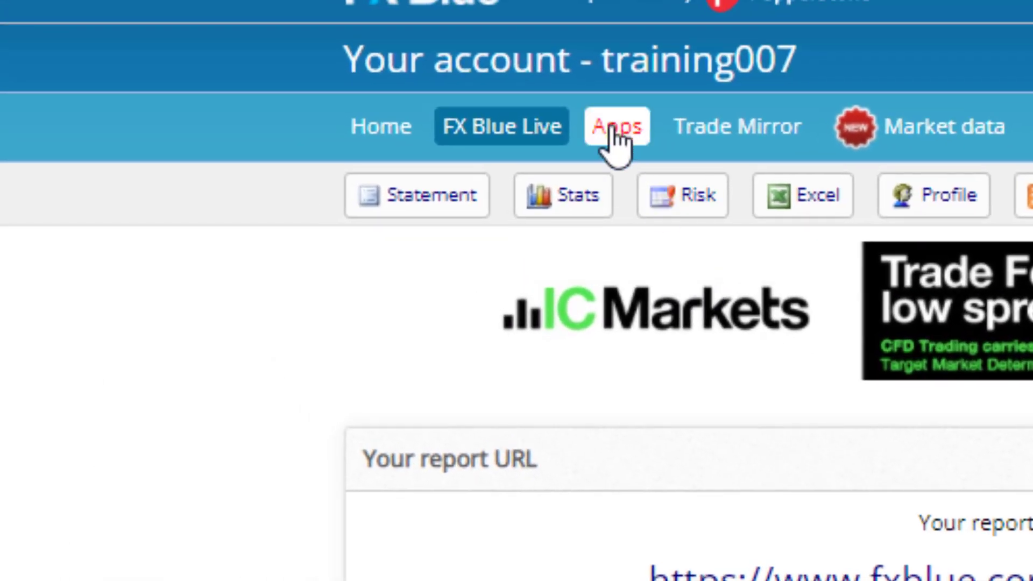
- Download FX Blue Publisher EA for MT4 from Apps > Trader tools > Publishing tools
left_click(616, 131)
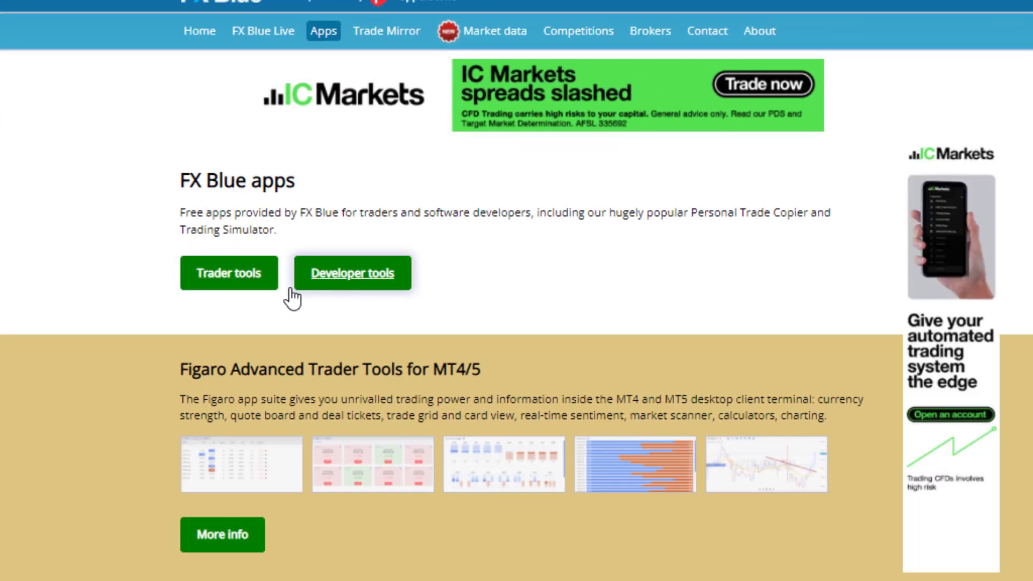
left_click(228, 277)
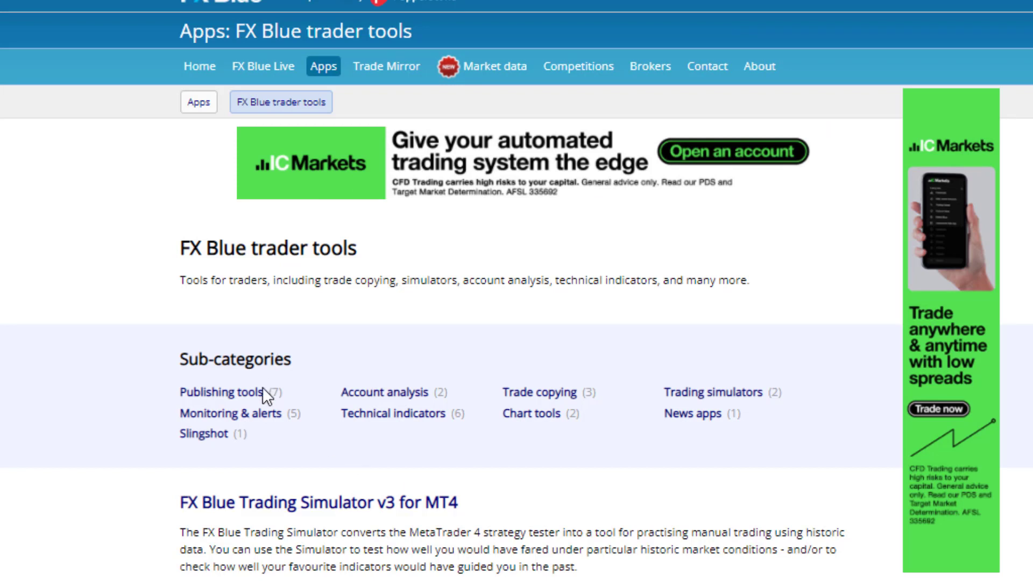
left_click(214, 395)
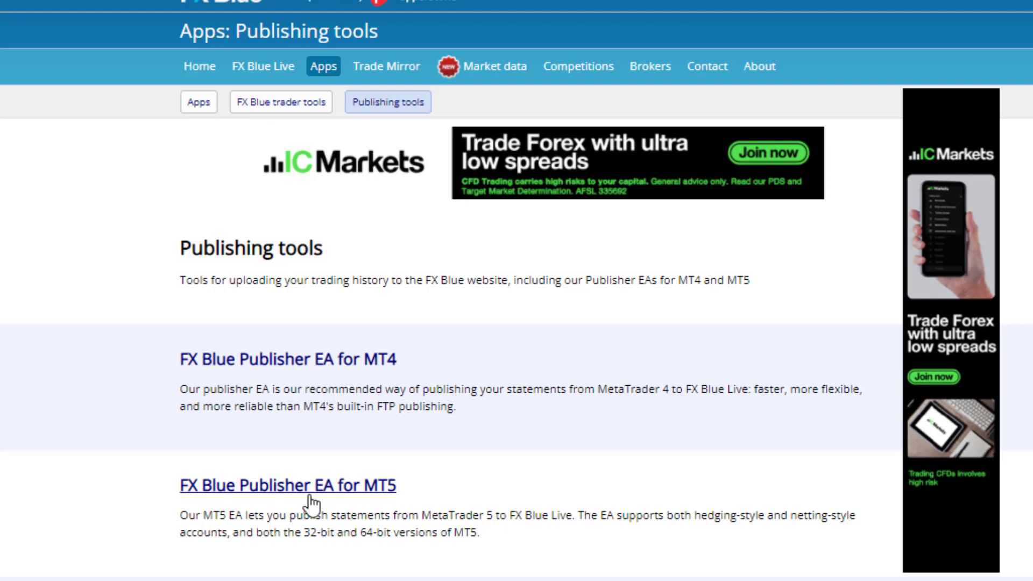
left_click(276, 366)
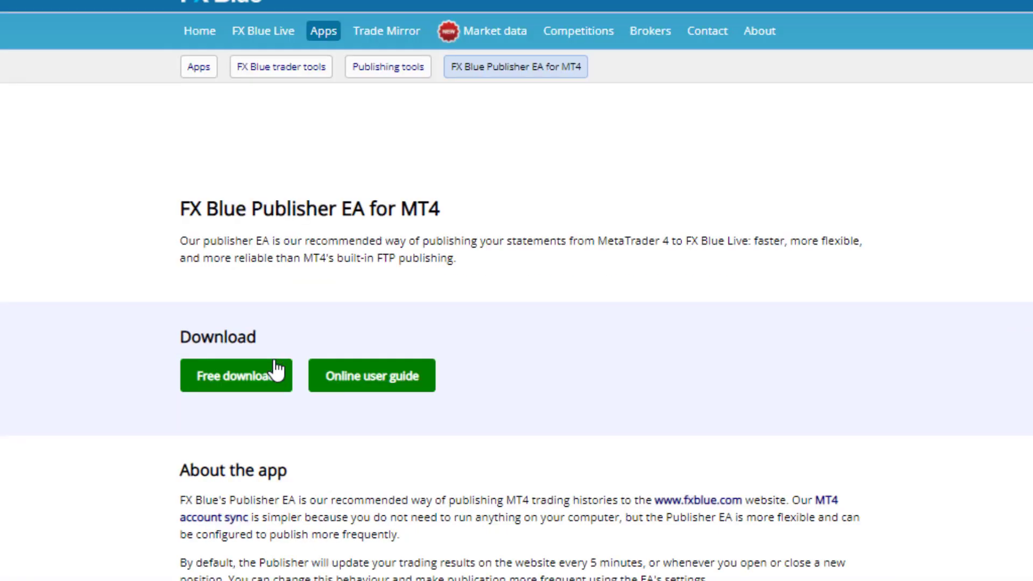
left_click(237, 377)
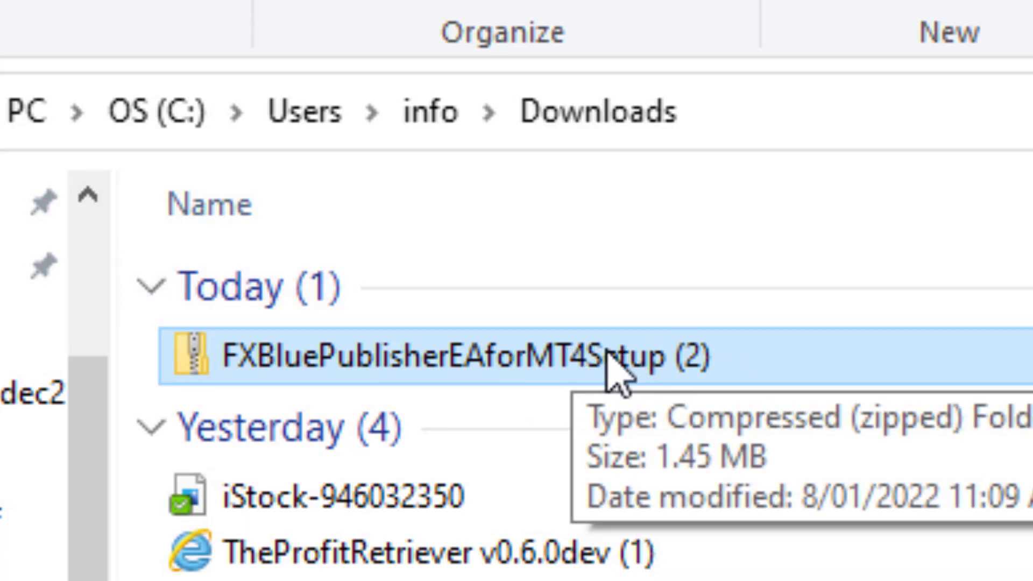
- Extract the downloaded Publisher EA zip into its suggested folder in Downloads
right_click(514, 365)
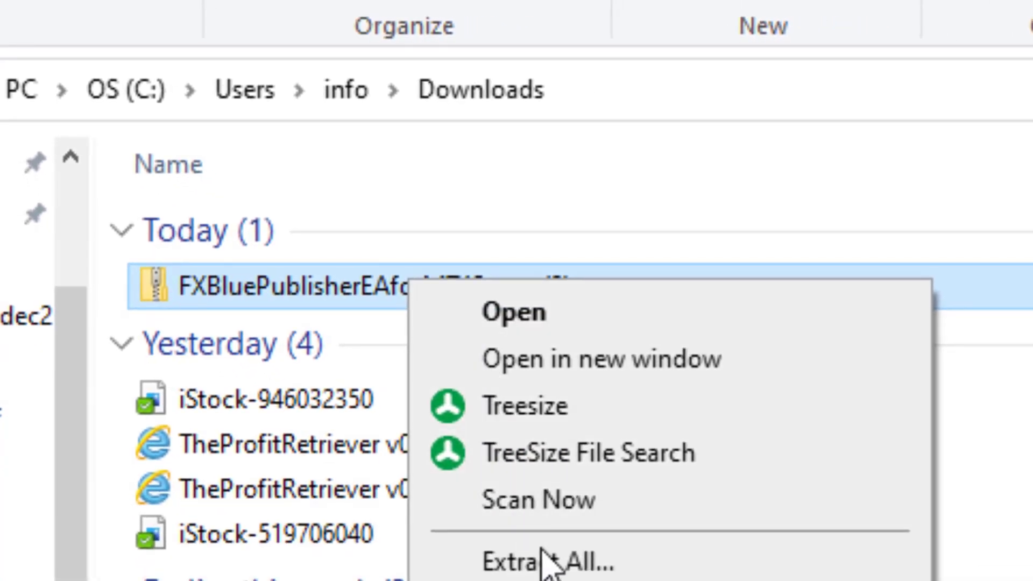
left_click(544, 559)
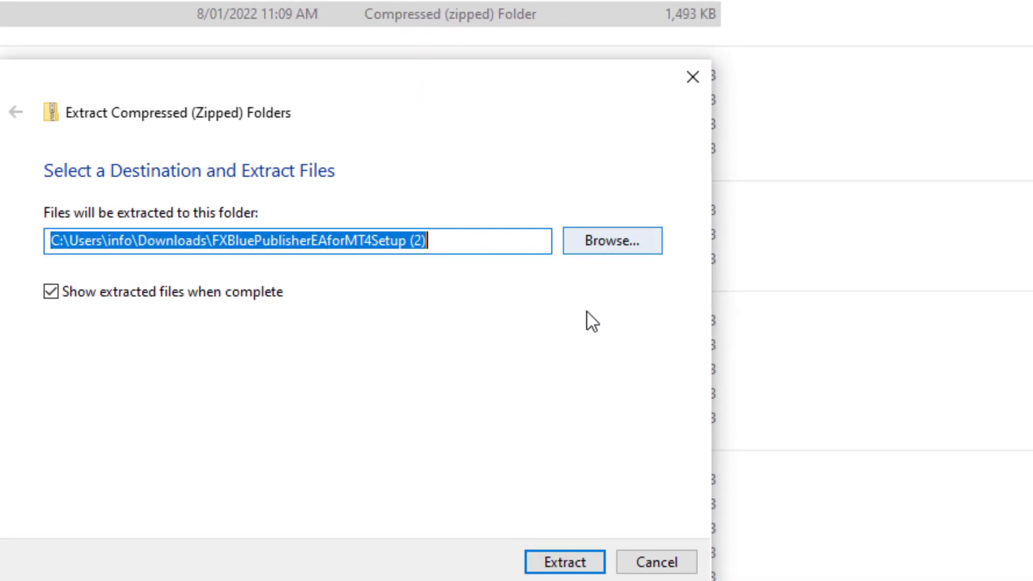
left_click(567, 563)
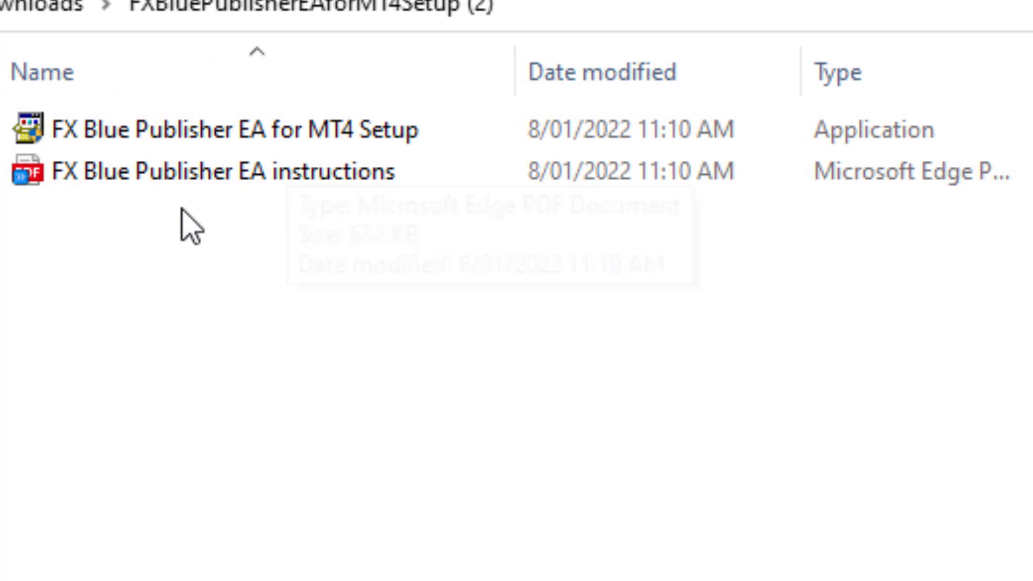
- Run the Publisher EA setup and install it into all listed MetaTrader copies
double_click(201, 131)
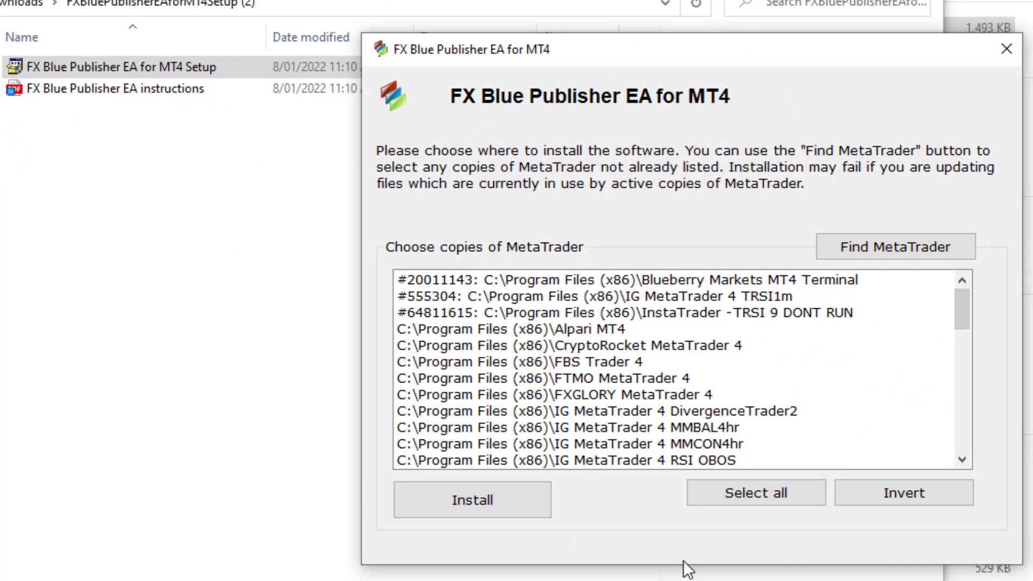
left_click(749, 492)
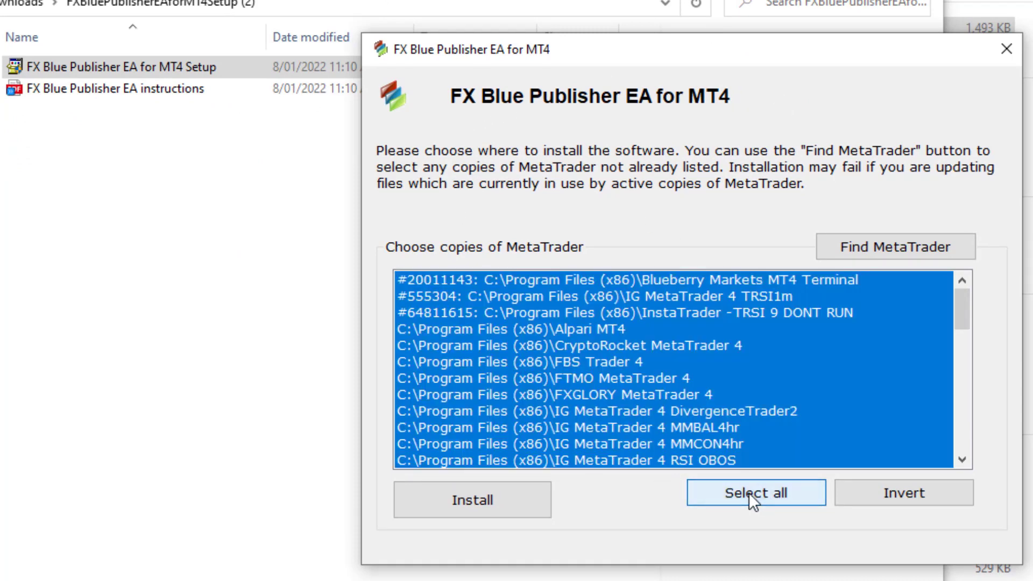
left_click(466, 511)
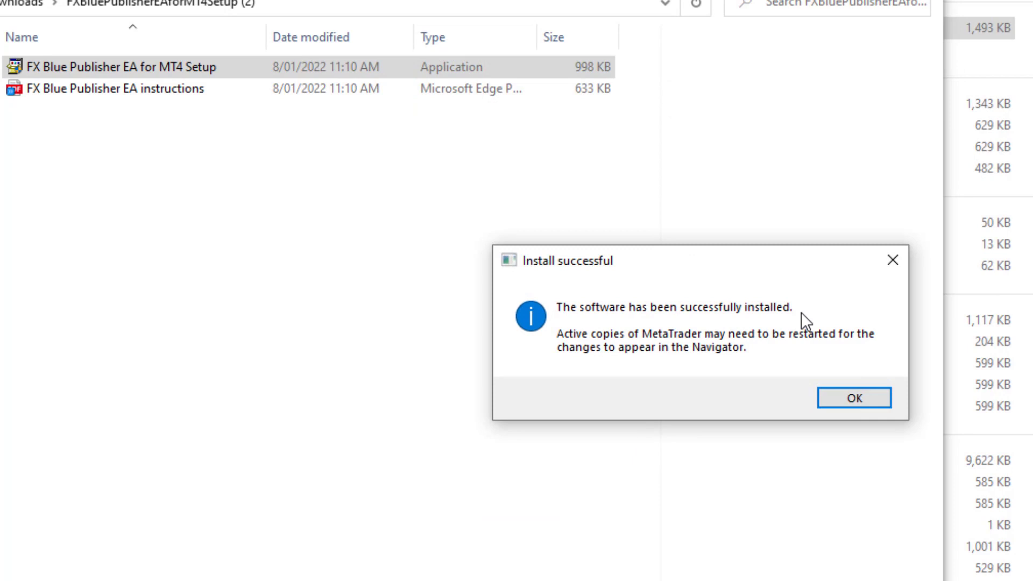
left_click(853, 399)
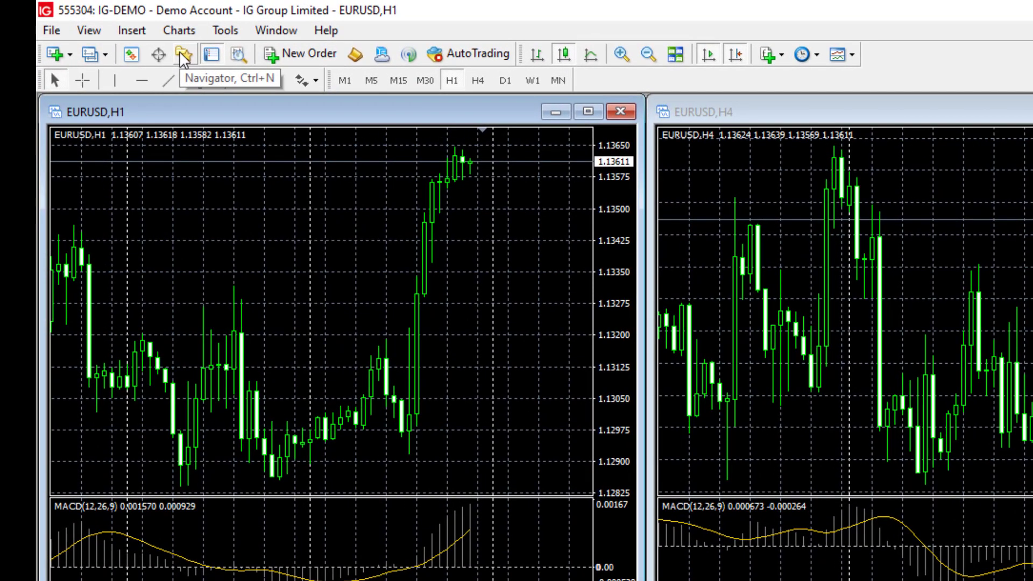
- Refresh the Navigator's Expert Advisors list so FX Blue - Publisher appears
left_click(182, 54)
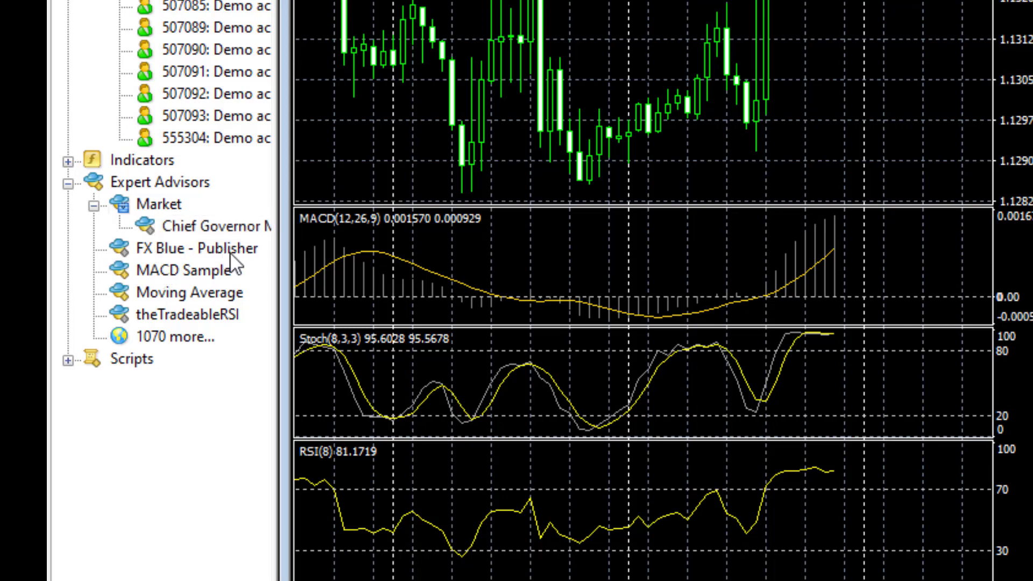
right_click(161, 182)
left_click(211, 278)
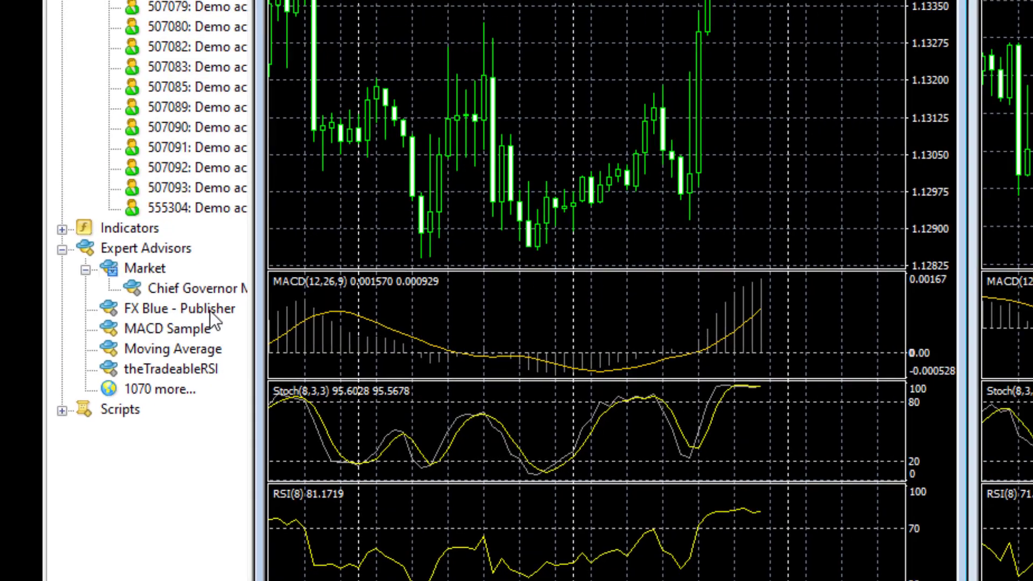
- Open a new USDCAD chart and drag FX Blue - Publisher onto it
left_click(49, 58)
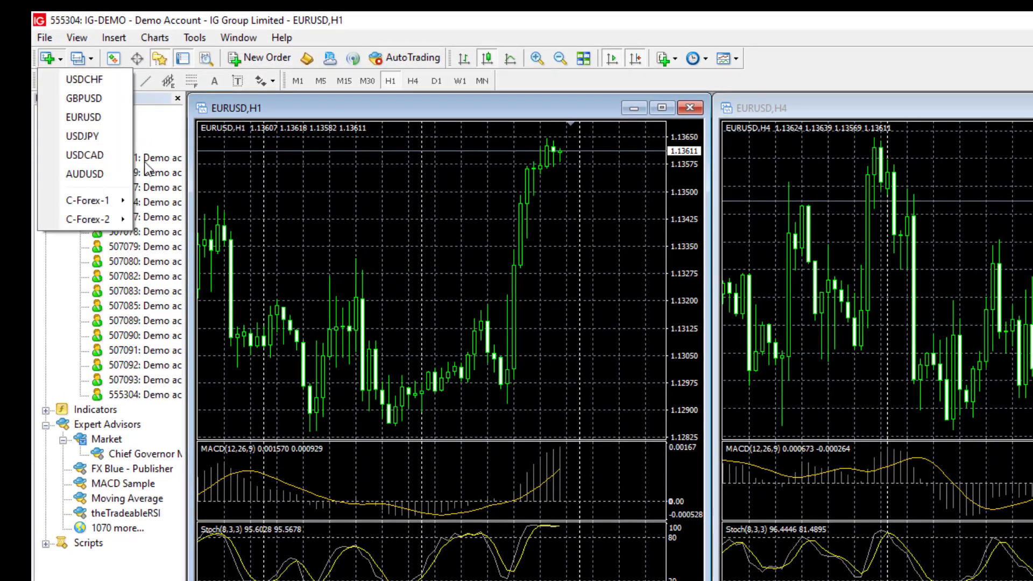
left_click(77, 156)
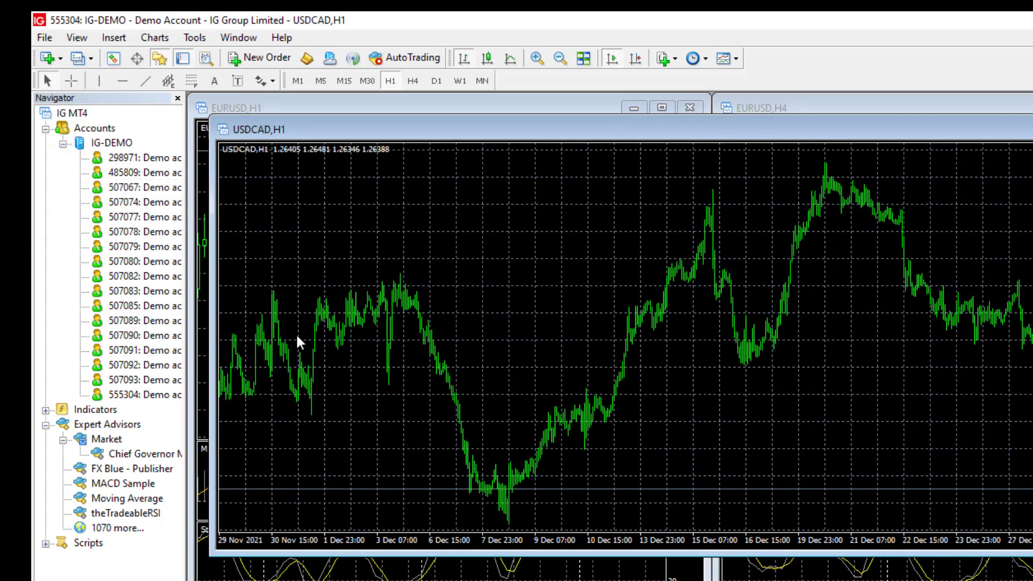
left_click_drag(99, 503, 526, 277)
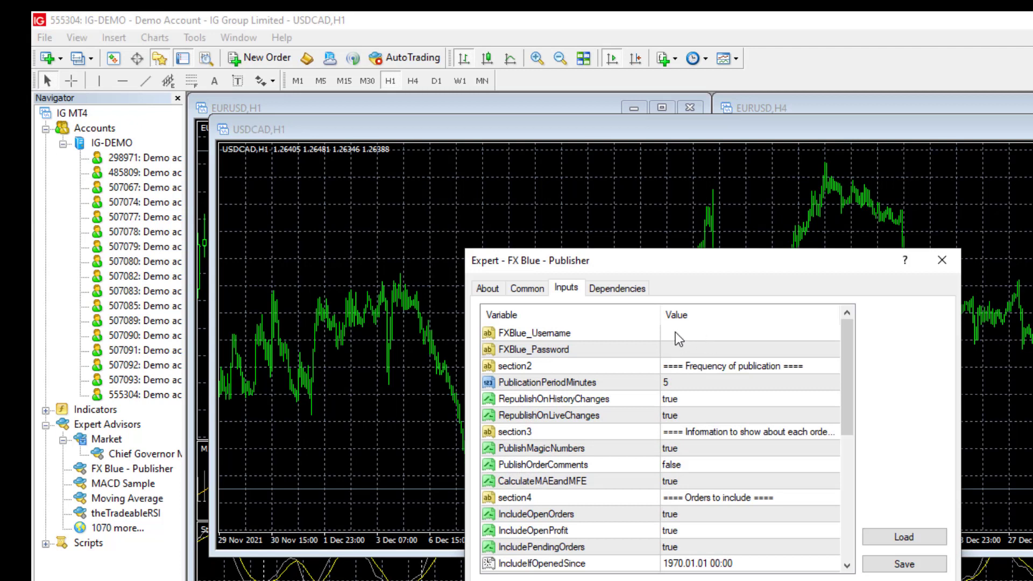
double_click(676, 331)
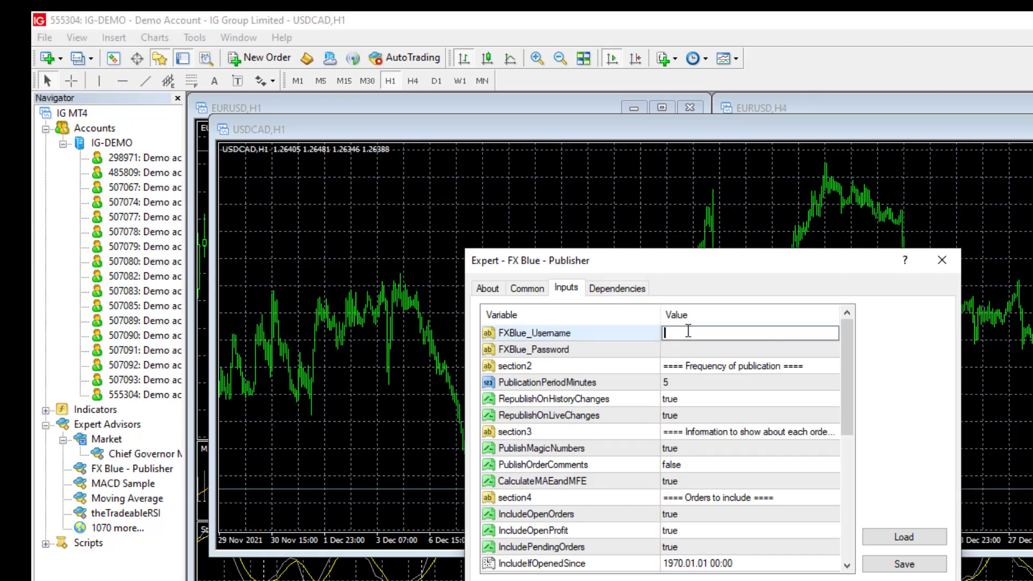
left_click(681, 349)
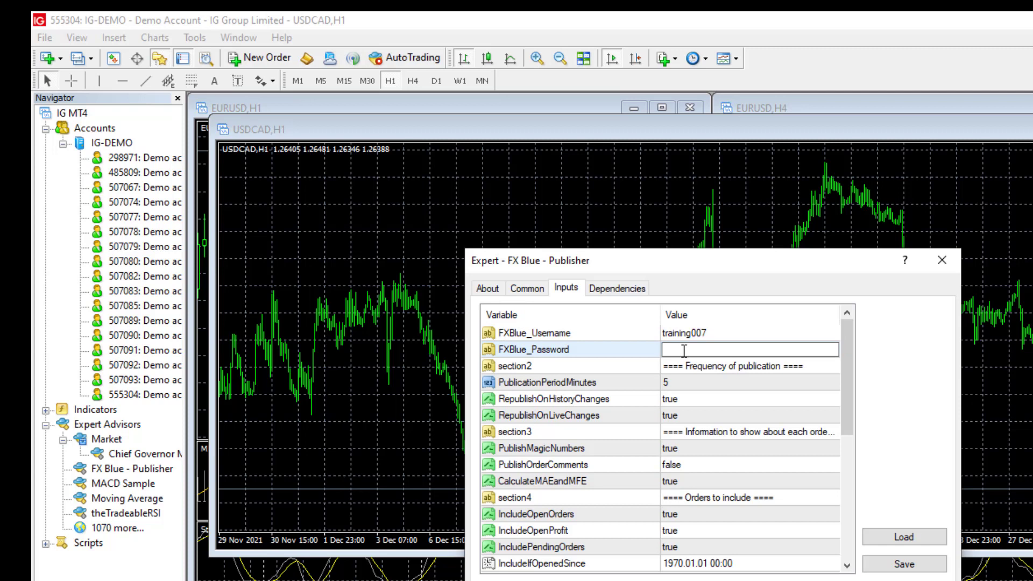
key("Return")
key("Return")
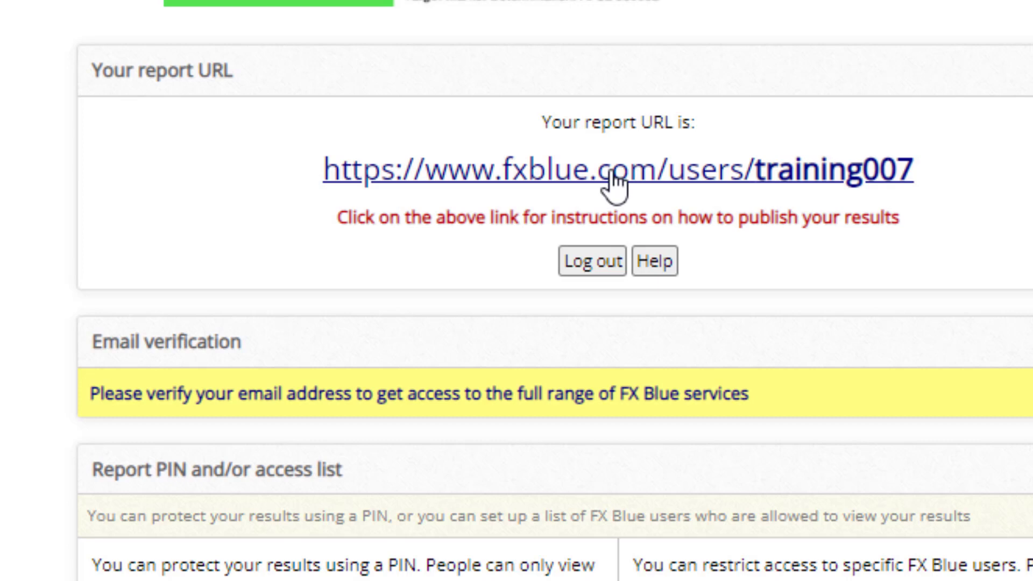
- Open the published report, view its Analysis and Overview tabs, then go to Stats
left_click(611, 173)
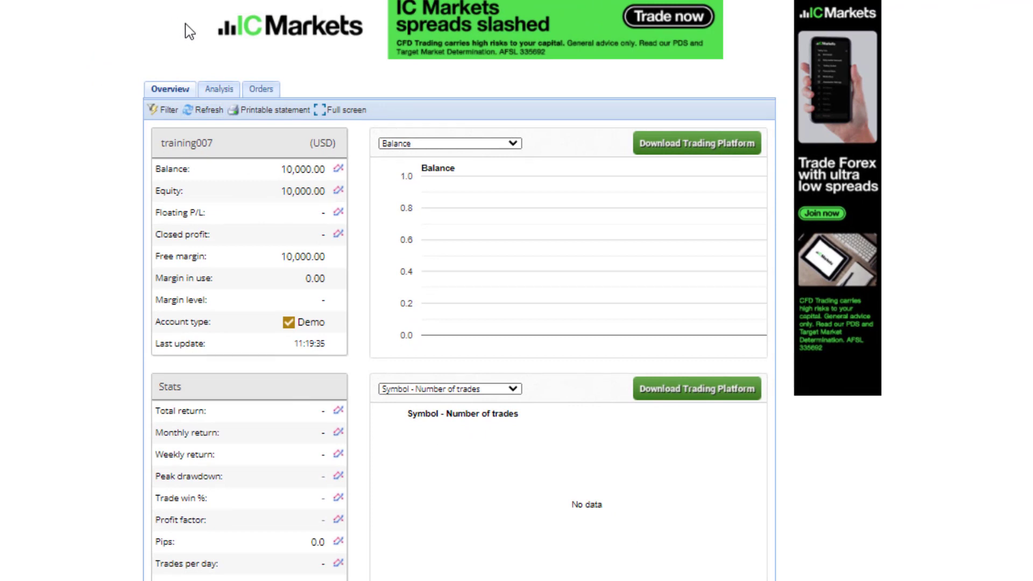
left_click(217, 91)
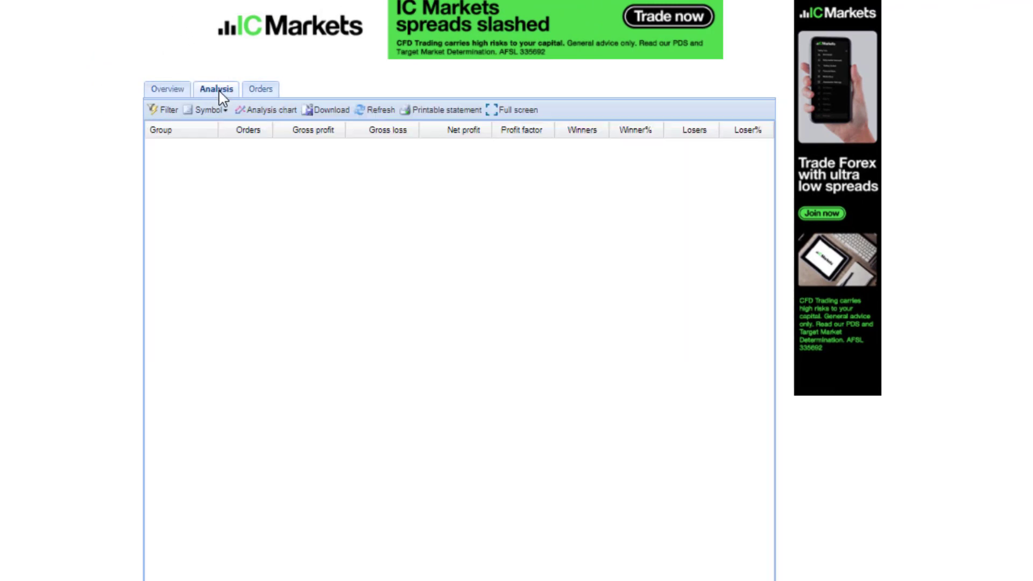
left_click(162, 93)
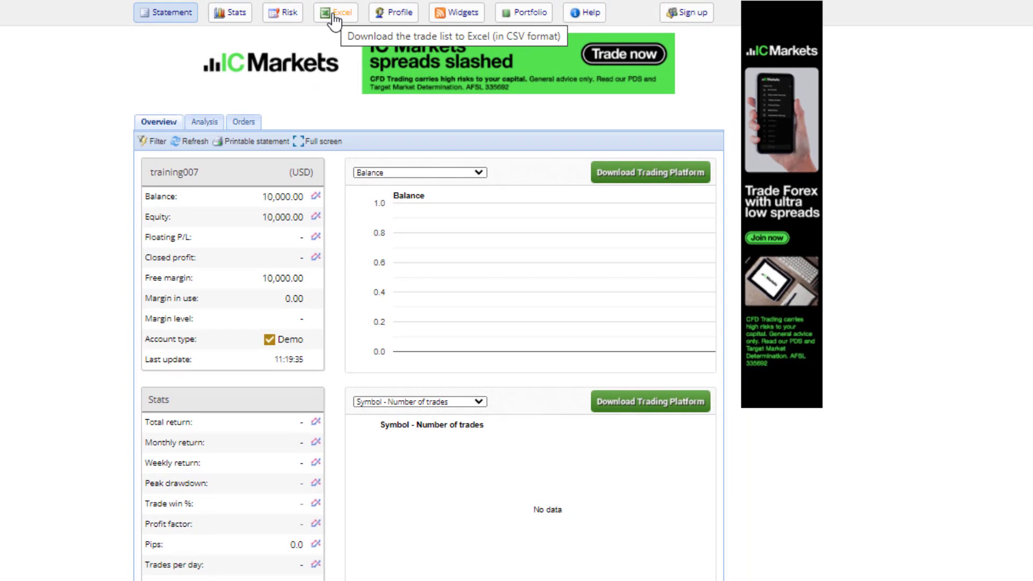
left_click(238, 22)
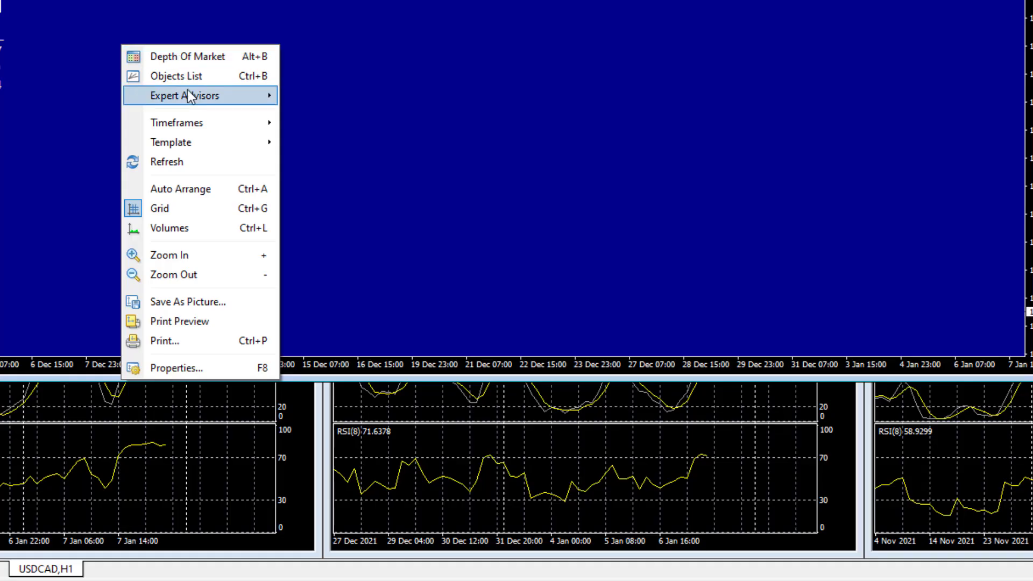
- Reopen the Publisher EA properties and begin editing PublicationPeriodMinutes, currently 5
left_click(331, 94)
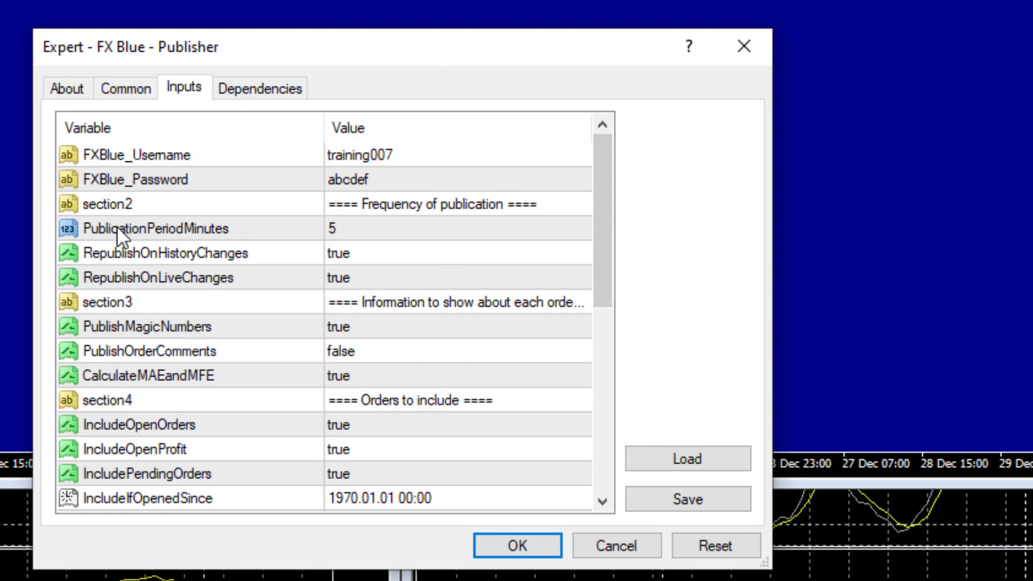
double_click(345, 229)
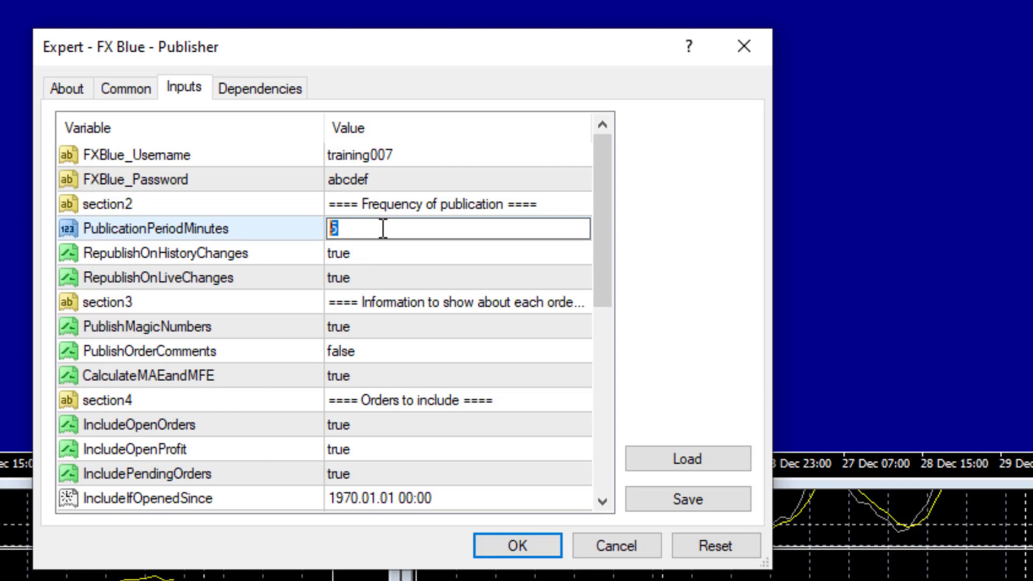
- Change PublicationPeriodMinutes from 5 to 2 and commit the value
type("2")
left_click(429, 255)
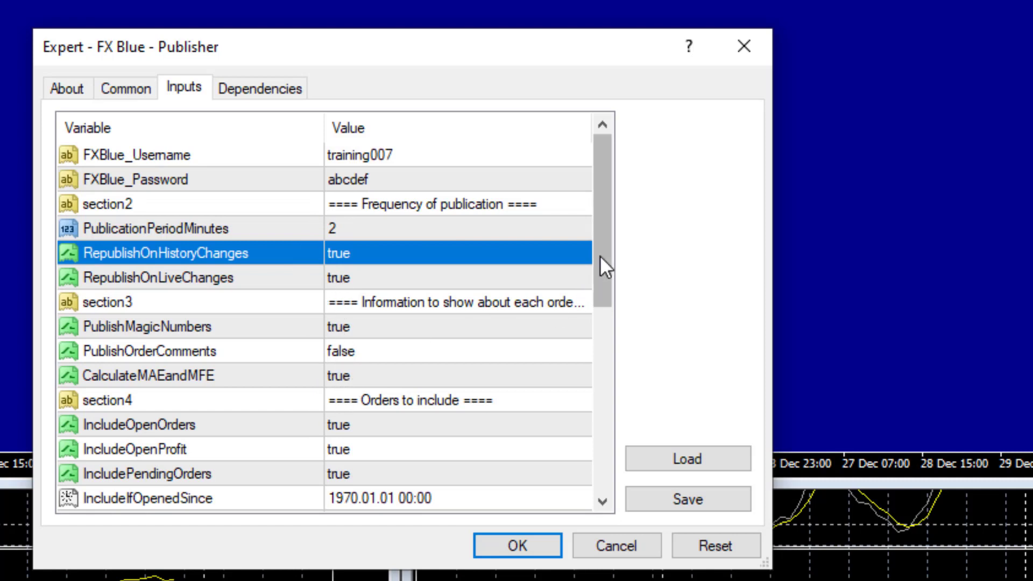
left_click_drag(601, 247, 605, 293)
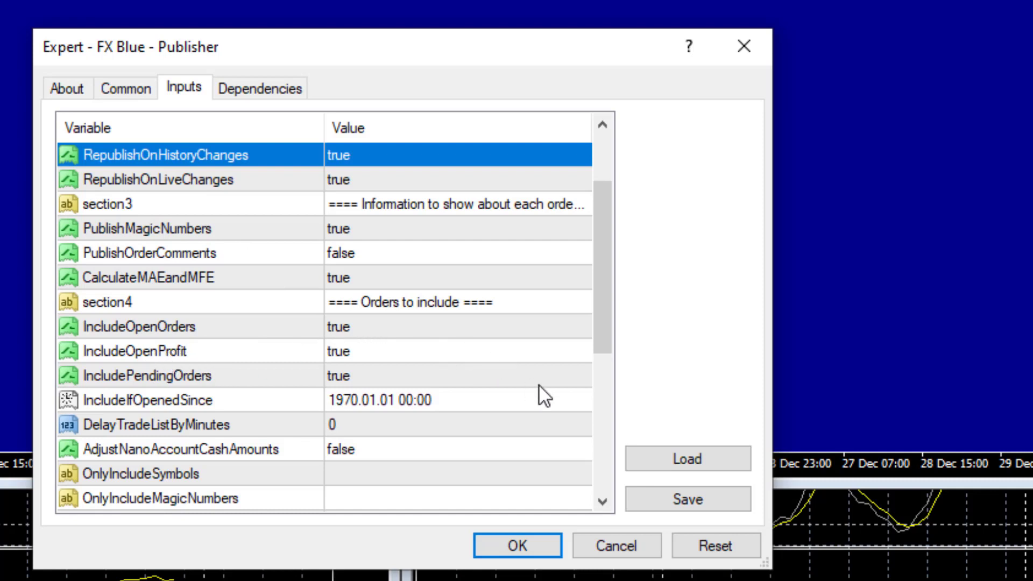
left_click_drag(604, 307, 605, 391)
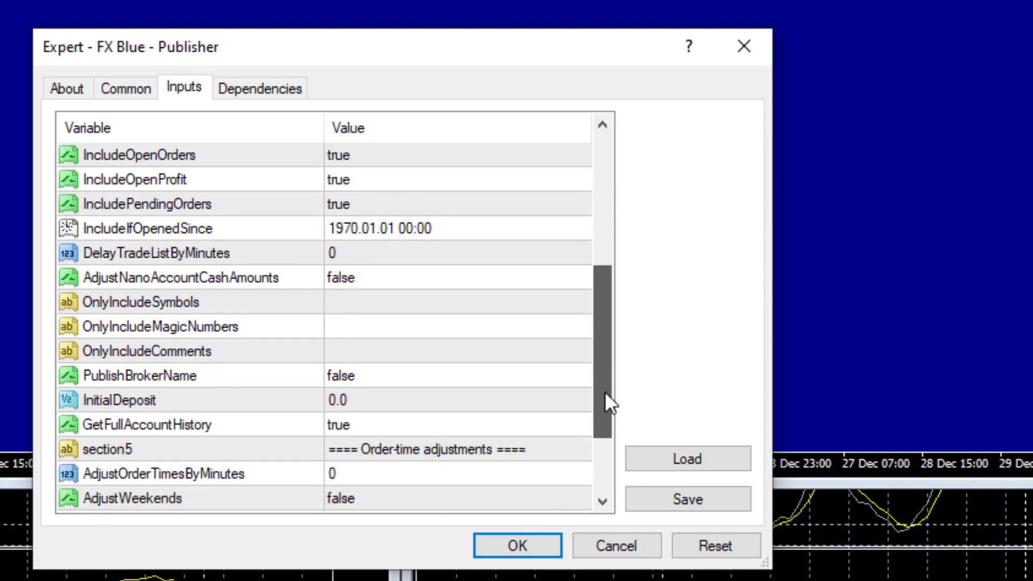